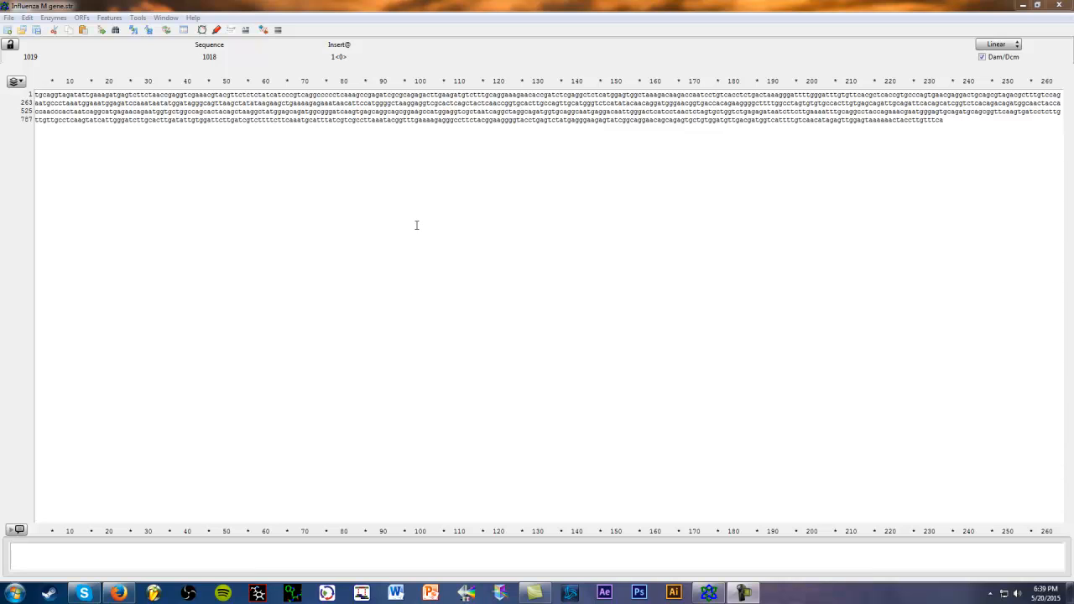
- Find the first open reading frame in the influenza M gene sequence
{"action": "left_click", "coordinate": [727, 112]}
{"action": "left_click", "coordinate": [534, 104]}
{"action": "left_click", "coordinate": [80, 17]}
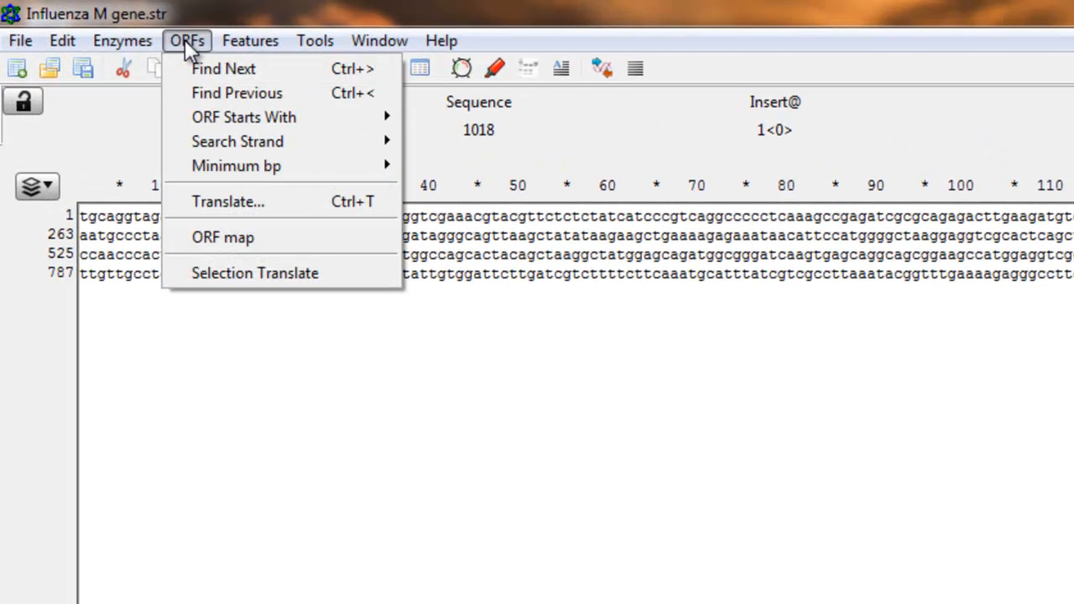
{"action": "left_click", "coordinate": [206, 64]}
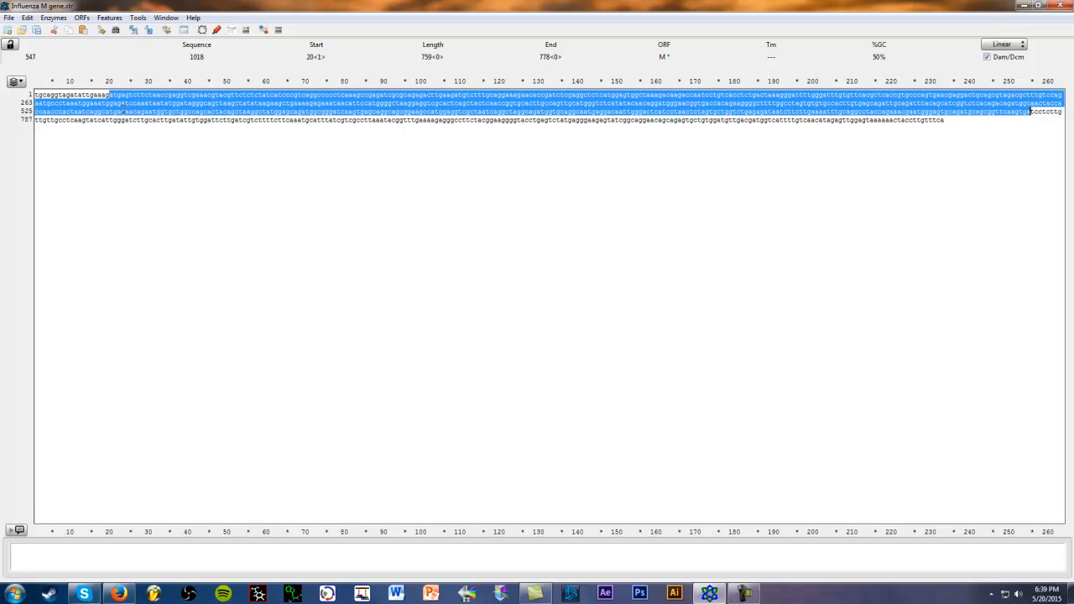
- Go through the next five open reading frames in the sequence one after another
{"action": "left_click", "coordinate": [81, 18]}
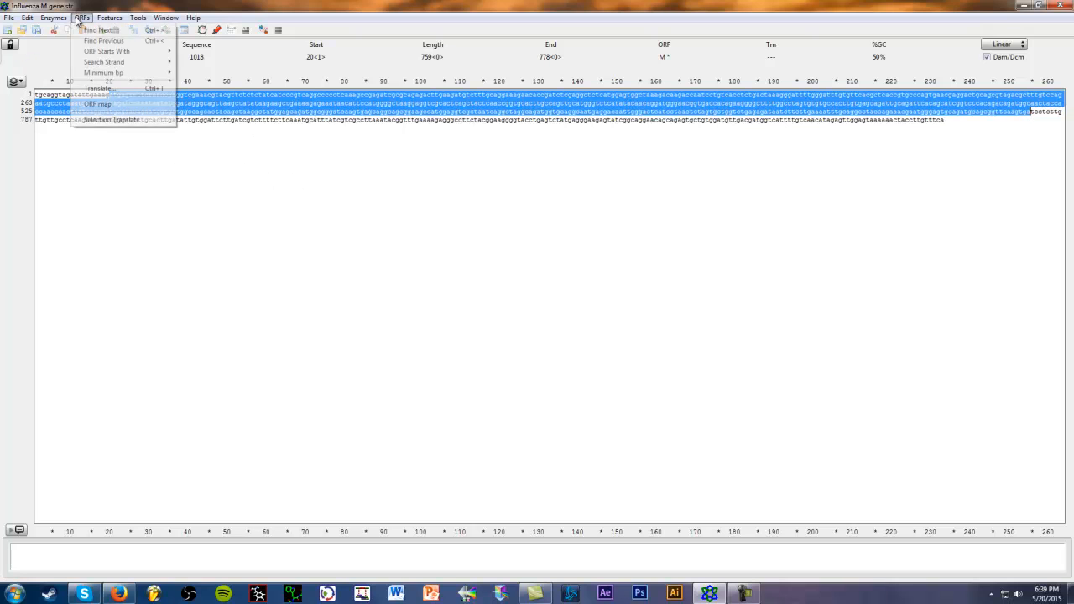
{"action": "left_click", "coordinate": [87, 31]}
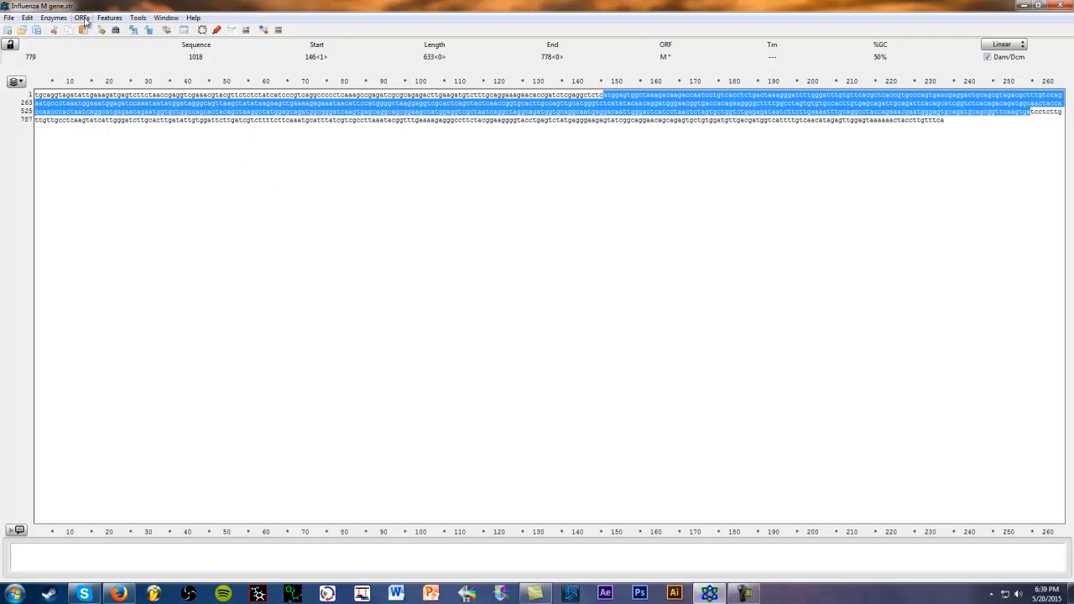
{"action": "left_click", "coordinate": [81, 17]}
{"action": "left_click", "coordinate": [88, 31]}
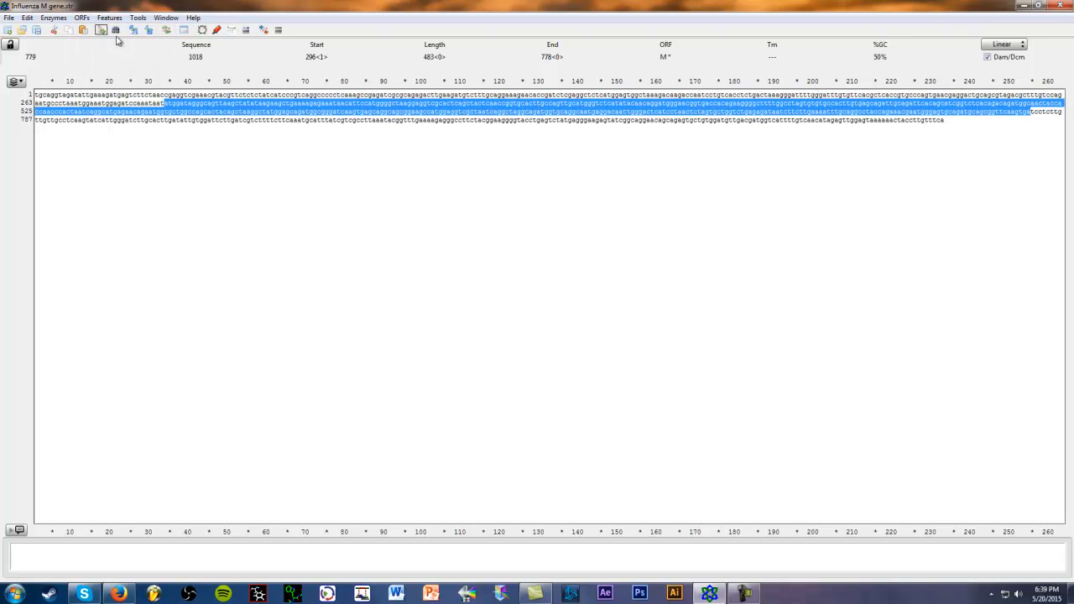
{"action": "left_click", "coordinate": [81, 18]}
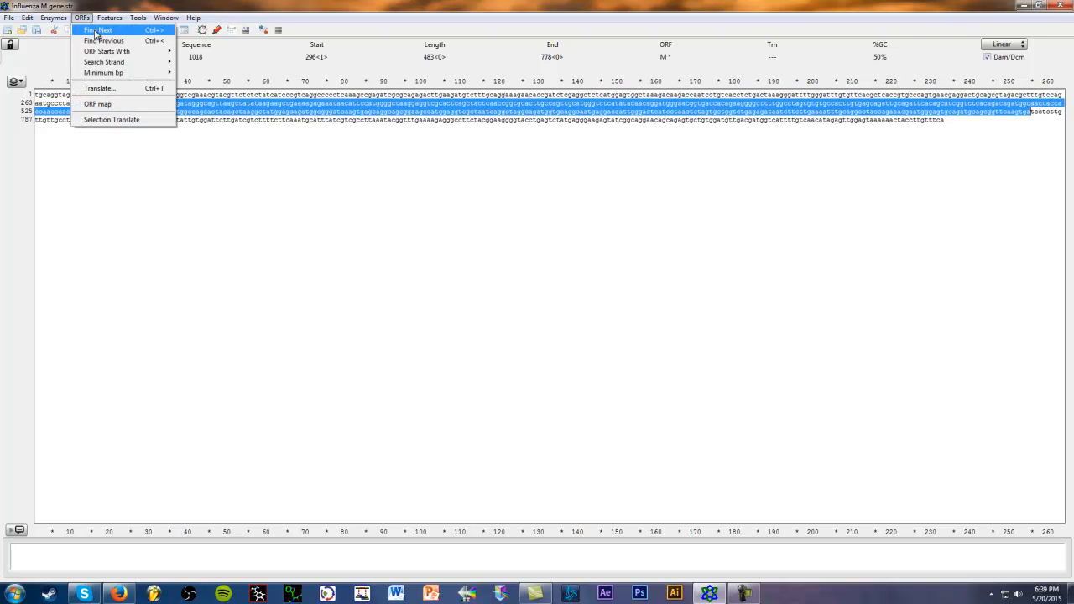
{"action": "left_click", "coordinate": [96, 32]}
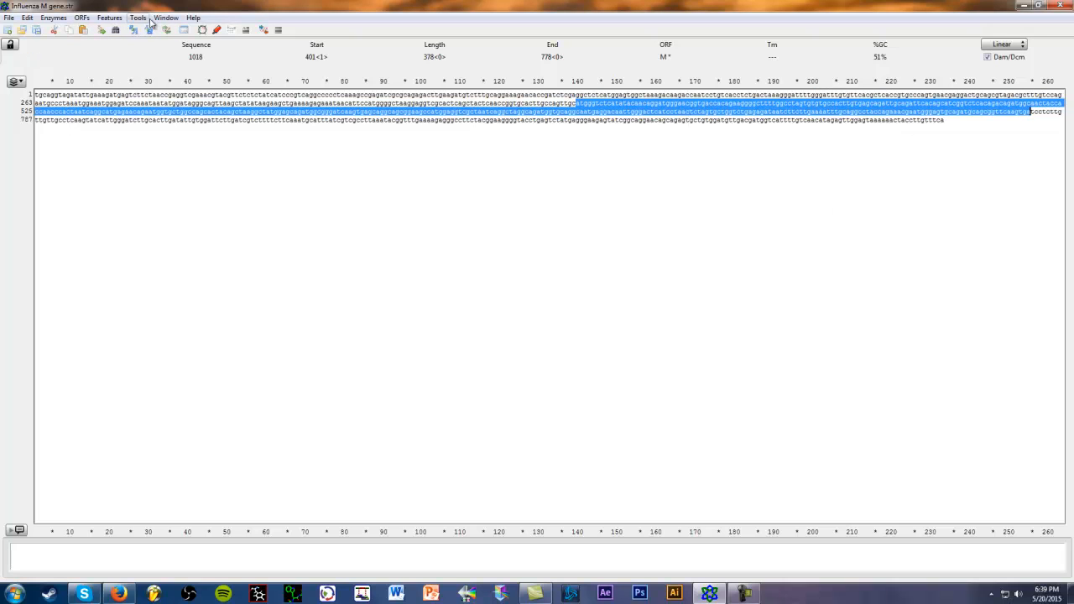
{"action": "left_click", "coordinate": [82, 17]}
{"action": "left_click", "coordinate": [87, 31]}
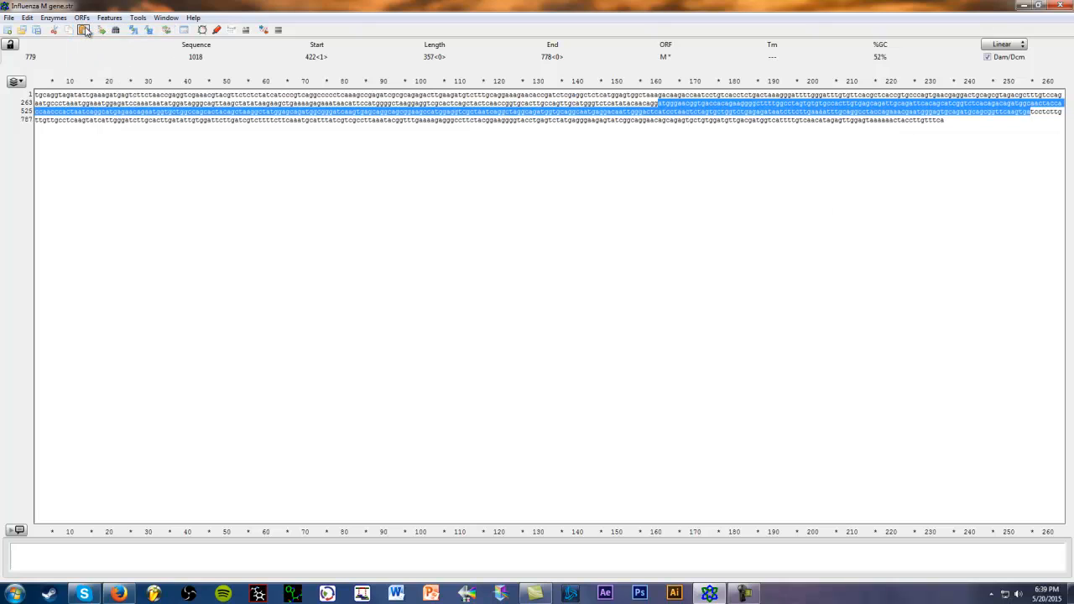
{"action": "left_click", "coordinate": [81, 17]}
{"action": "left_click", "coordinate": [92, 31]}
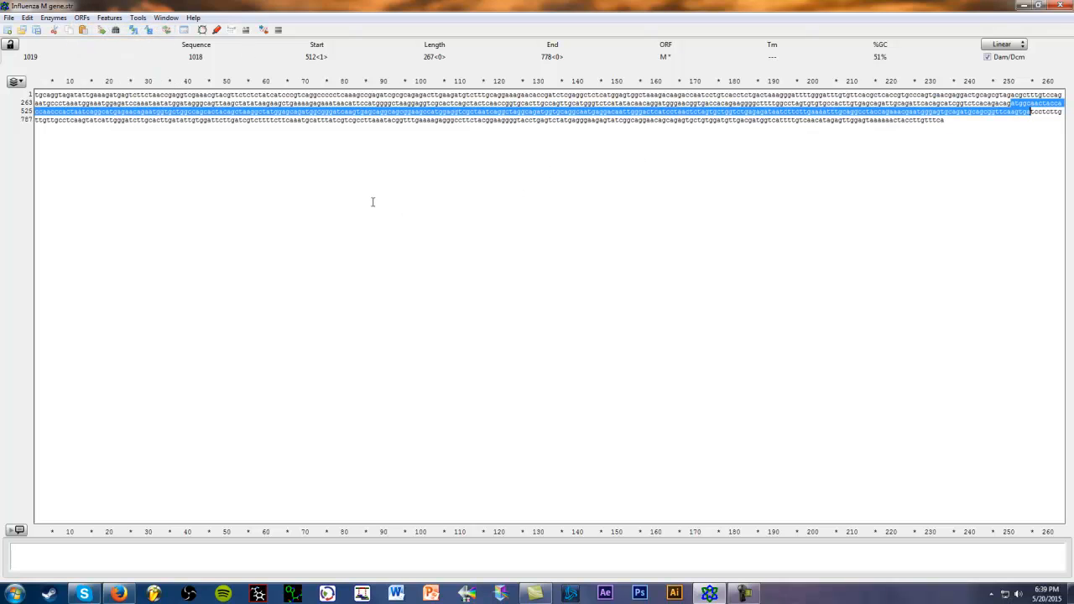
- Return to the start of the sequence and select the first open reading frame again
{"action": "left_click", "coordinate": [509, 120]}
{"action": "key", "text": "ctrl+Home"}
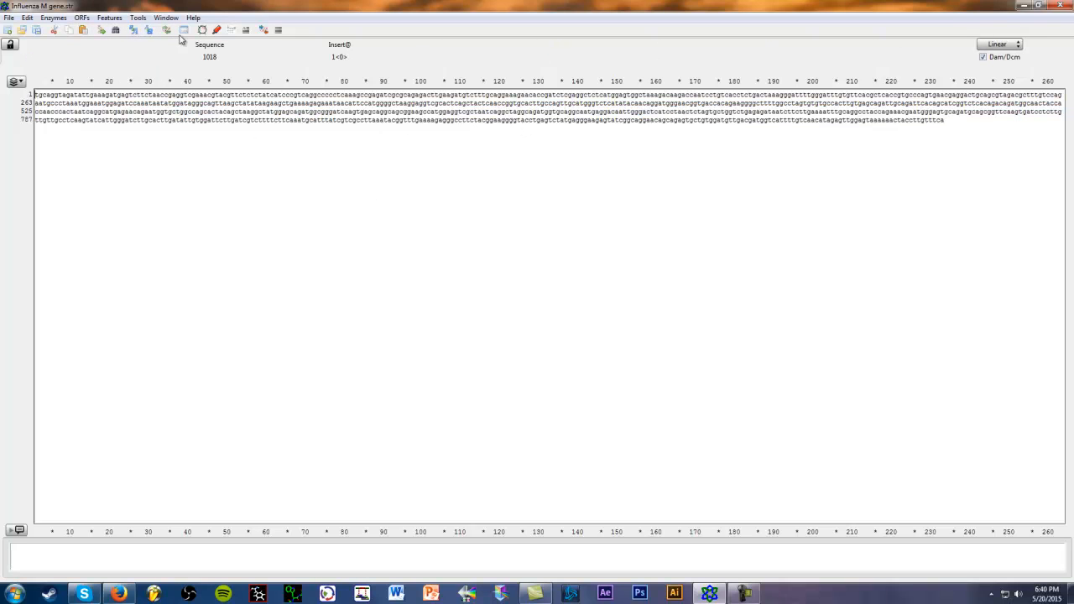
{"action": "left_click", "coordinate": [81, 18]}
{"action": "left_click", "coordinate": [98, 30]}
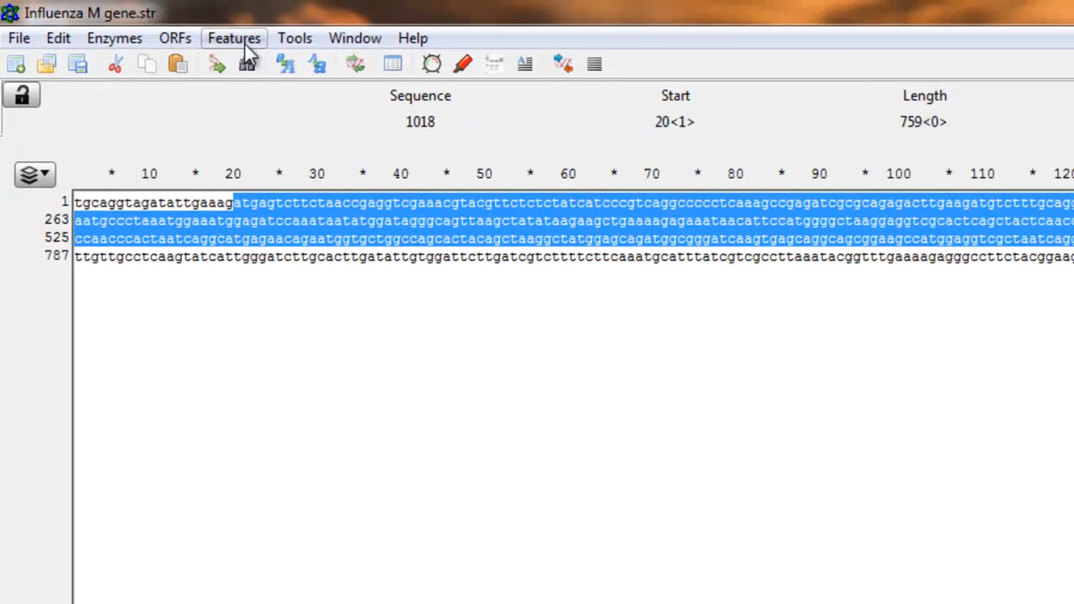
- Create a new feature from the selected open reading frame and name it M1 ORF
{"action": "left_click", "coordinate": [109, 17]}
{"action": "left_click", "coordinate": [306, 76]}
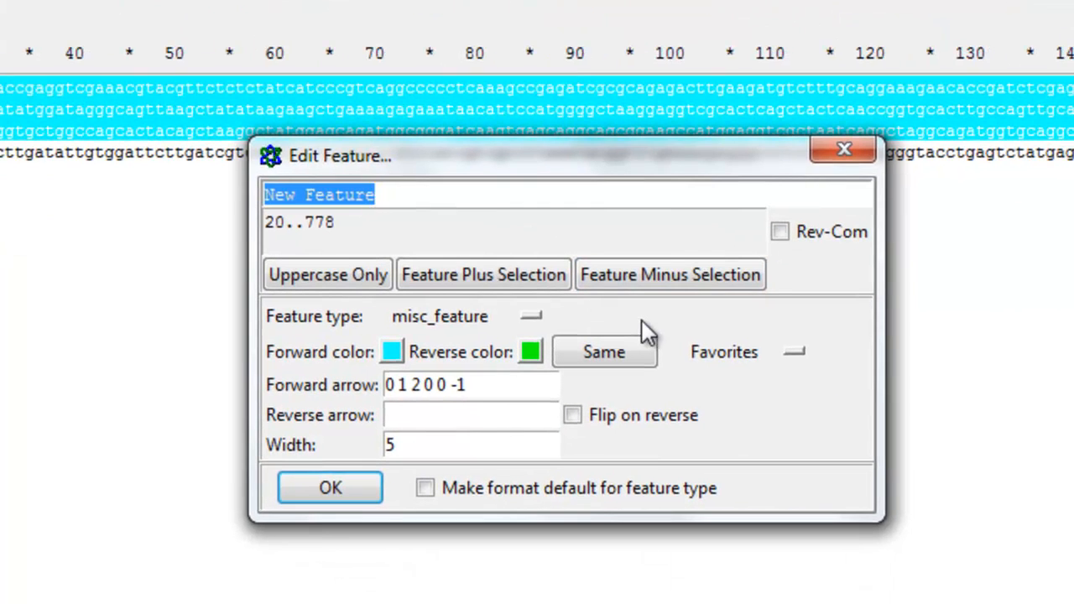
{"action": "type", "text": "M1 ORF"}
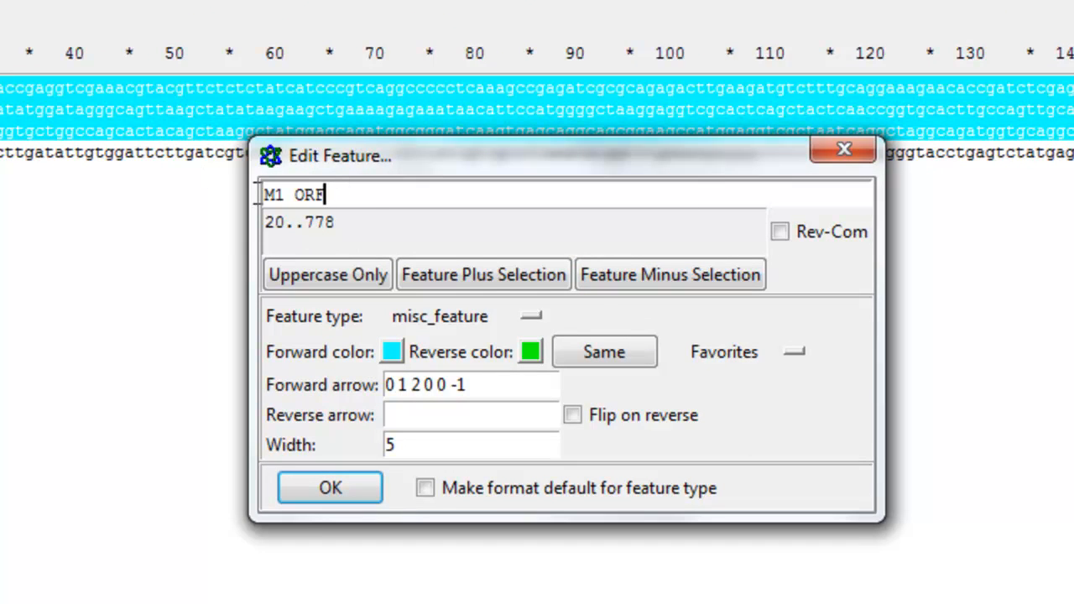
- Give the M1 ORF feature a yellow forward color (red 216, green 245, blue 10) and save the feature
{"action": "left_click", "coordinate": [400, 351]}
{"action": "left_click_drag", "start_coordinate": [30, 0], "coordinate": [734, 122]}
{"action": "left_click_drag", "start_coordinate": [643, 174], "coordinate": [638, 143]}
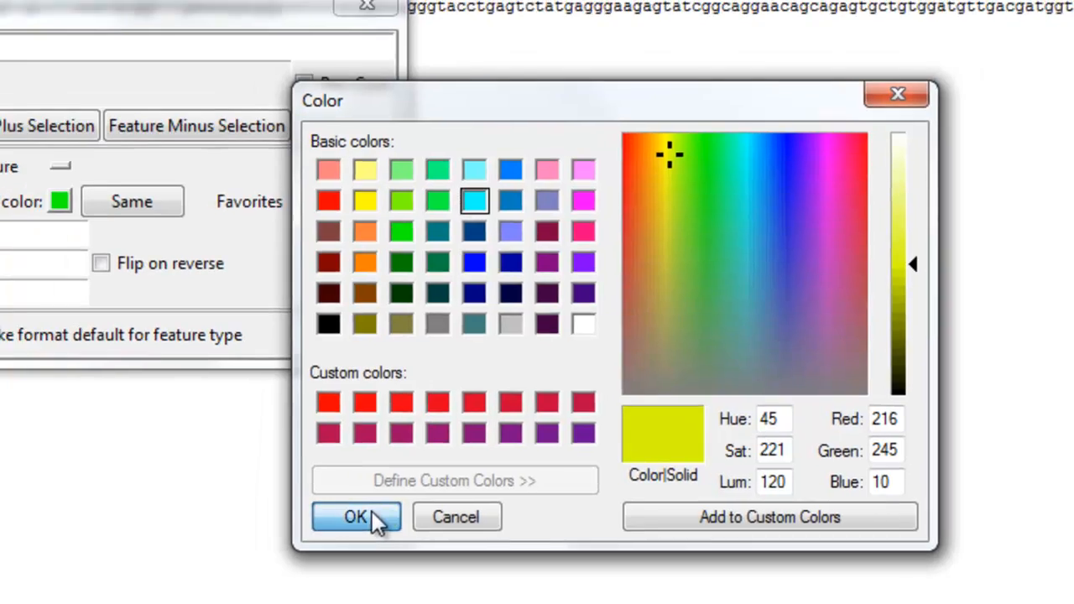
{"action": "left_click", "coordinate": [345, 506]}
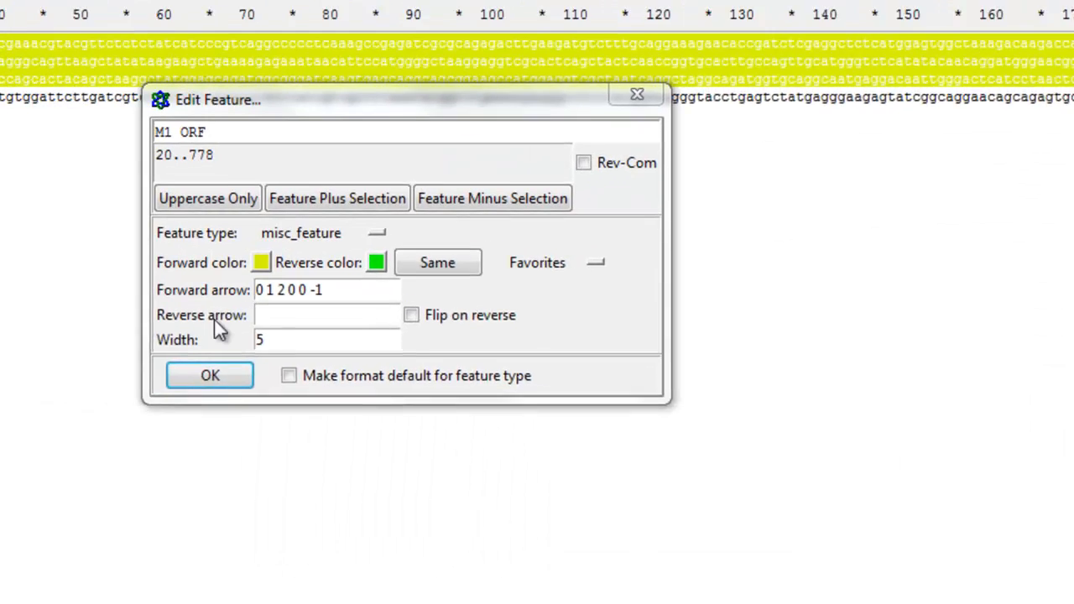
{"action": "left_click", "coordinate": [258, 383]}
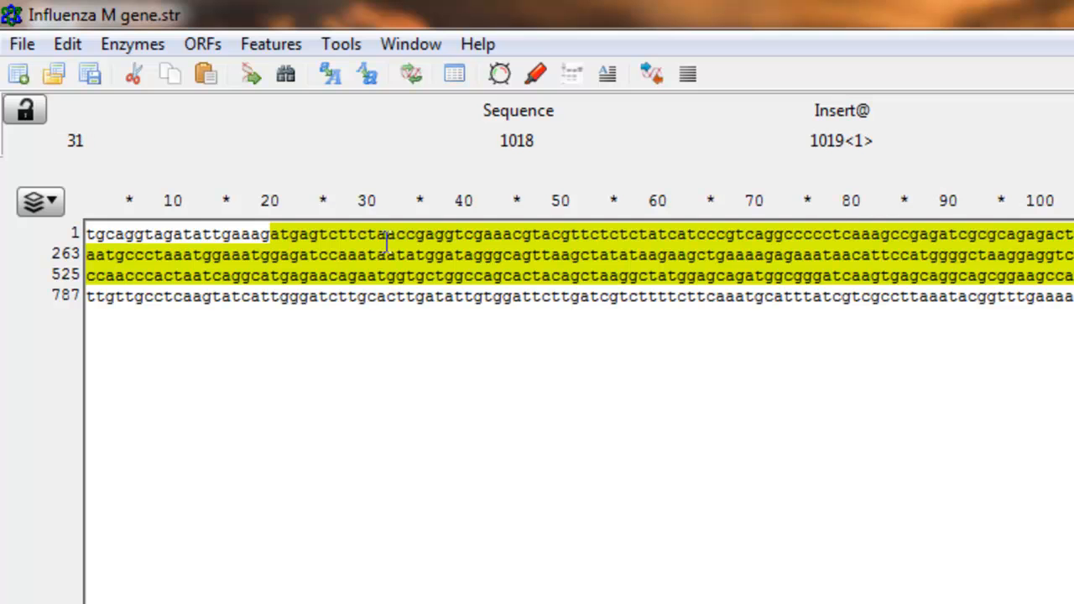
- Place the cursor just before the yellow M1 ORF region and find the next ORF to select it
{"action": "left_click_drag", "start_coordinate": [270, 234], "coordinate": [1073, 252]}
{"action": "left_click", "coordinate": [1073, 252]}
{"action": "left_click", "coordinate": [251, 234]}
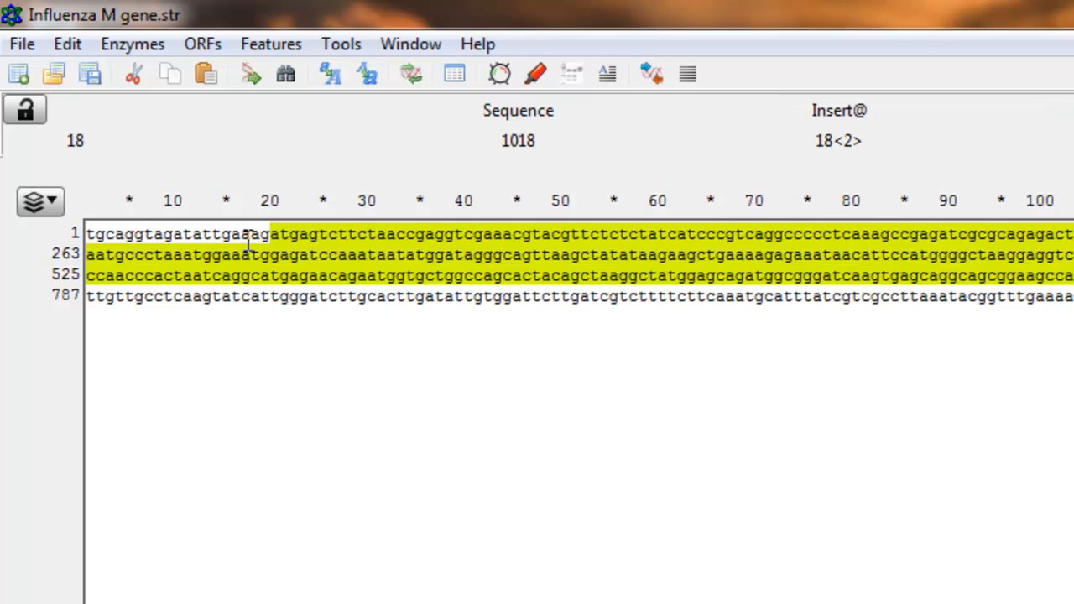
{"action": "left_click", "coordinate": [206, 45]}
{"action": "left_click", "coordinate": [227, 73]}
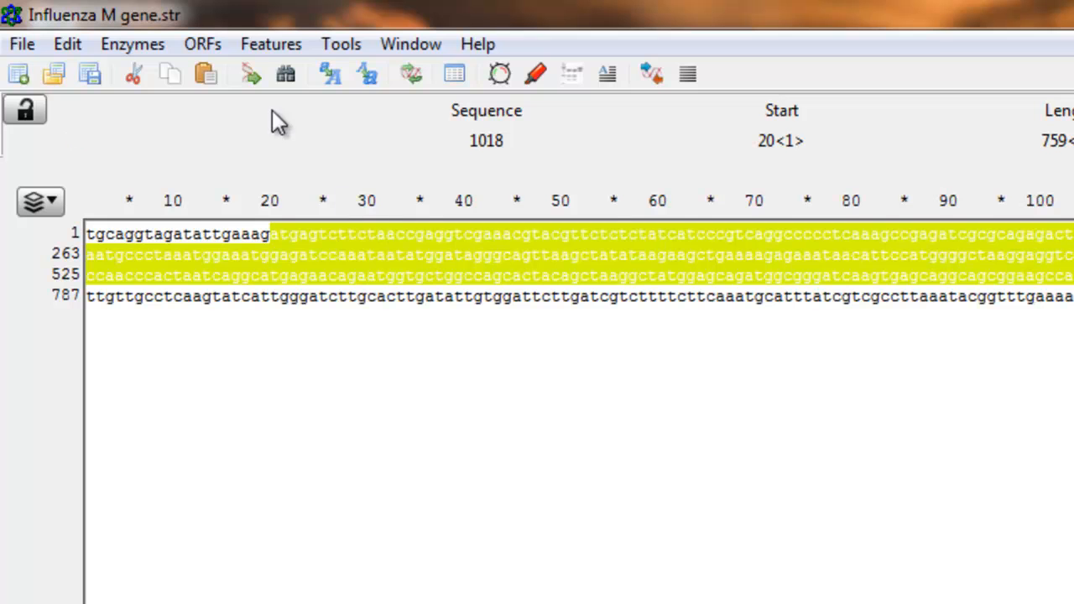
- Translate the selected M1 ORF into one-letter amino acid code with a line width of 20 and no DNA shown
{"action": "left_click", "coordinate": [285, 42]}
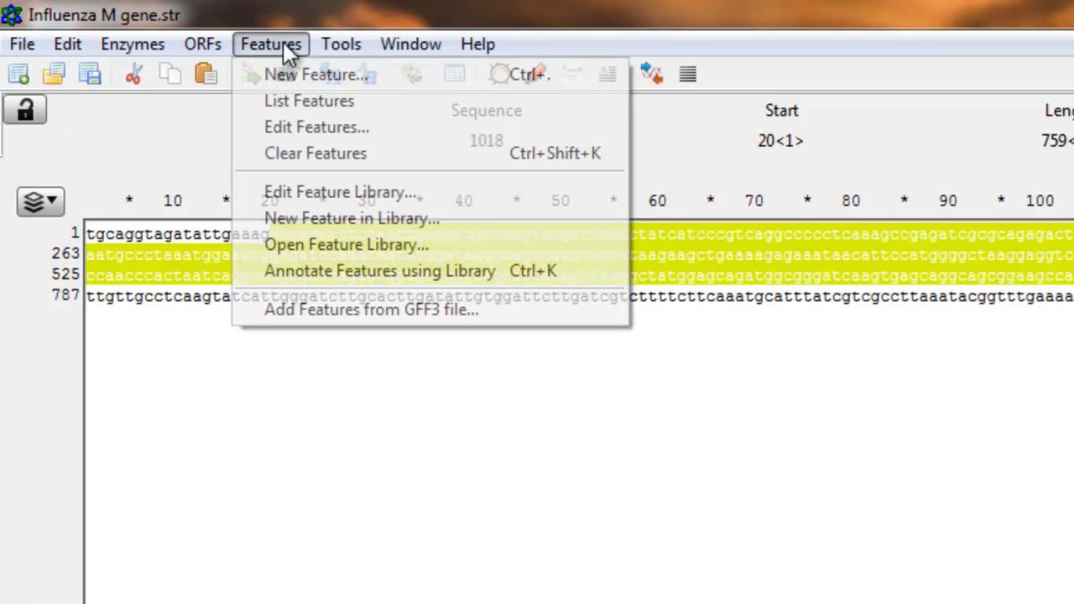
{"action": "mouse_move", "coordinate": [215, 43]}
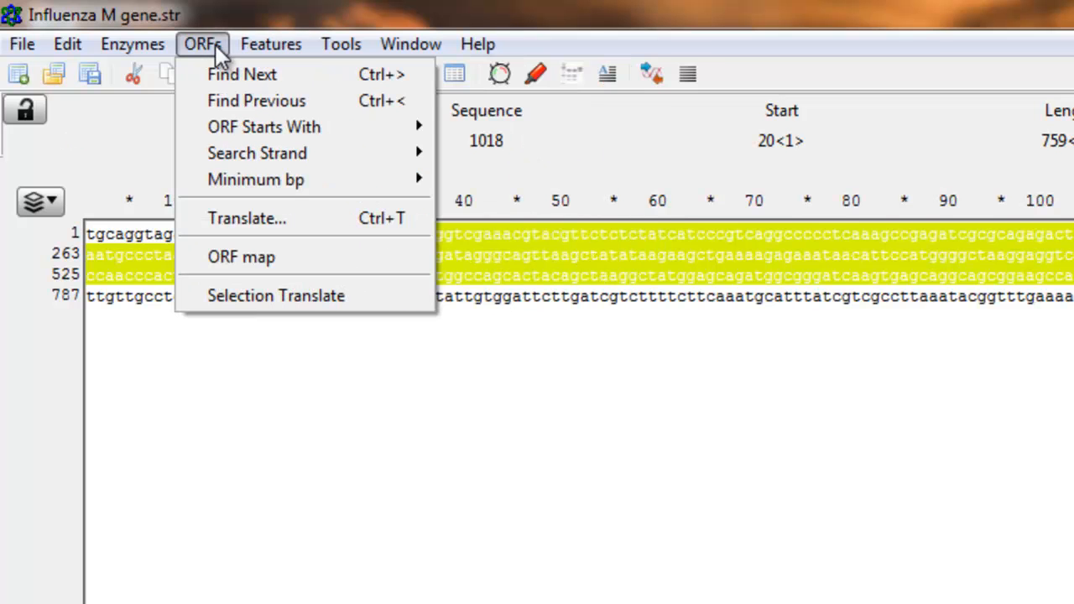
{"action": "left_click", "coordinate": [251, 216]}
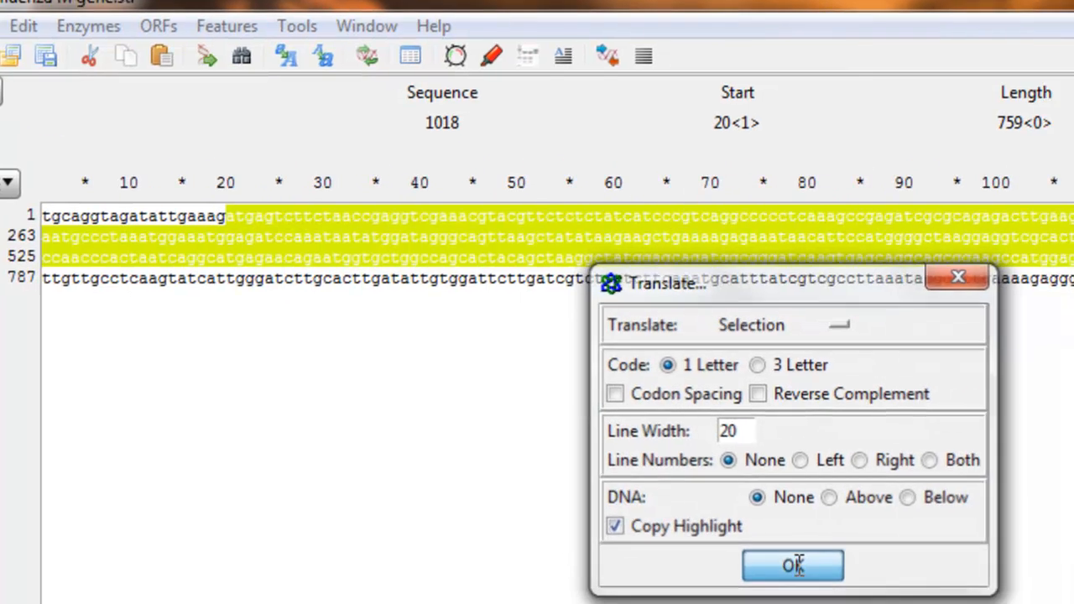
{"action": "left_click", "coordinate": [839, 586]}
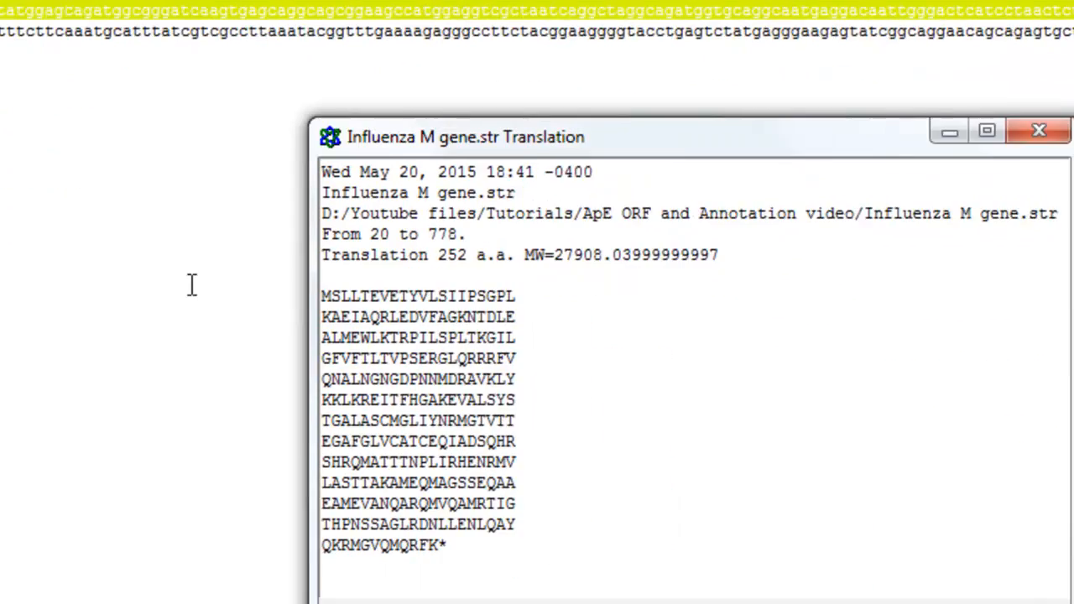
- Review the M1 protein translation report and close it
{"action": "left_click_drag", "start_coordinate": [583, 120], "coordinate": [587, 101]}
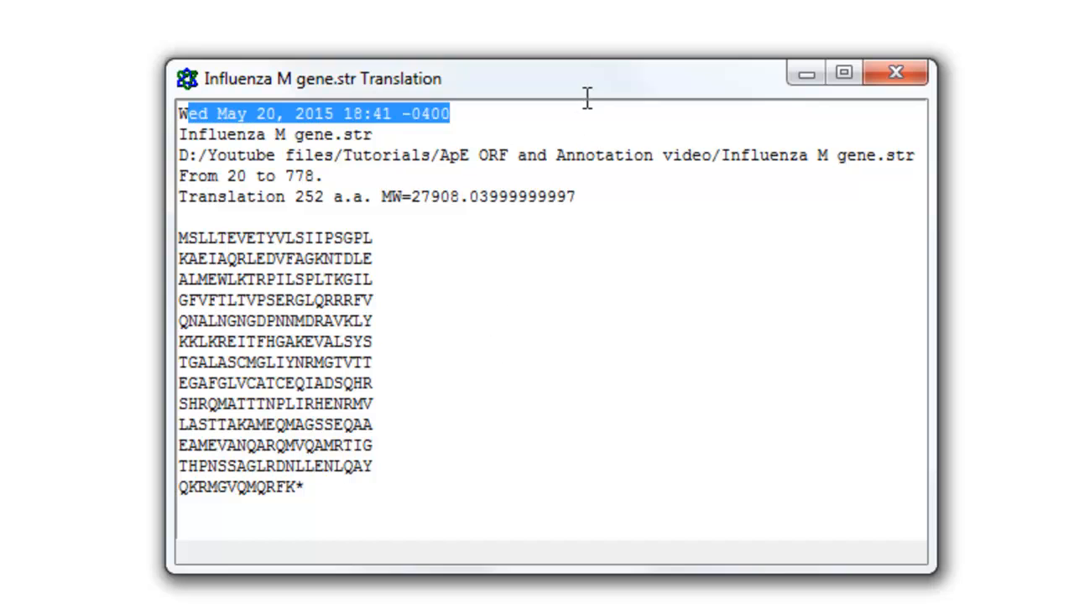
{"action": "left_click", "coordinate": [541, 254]}
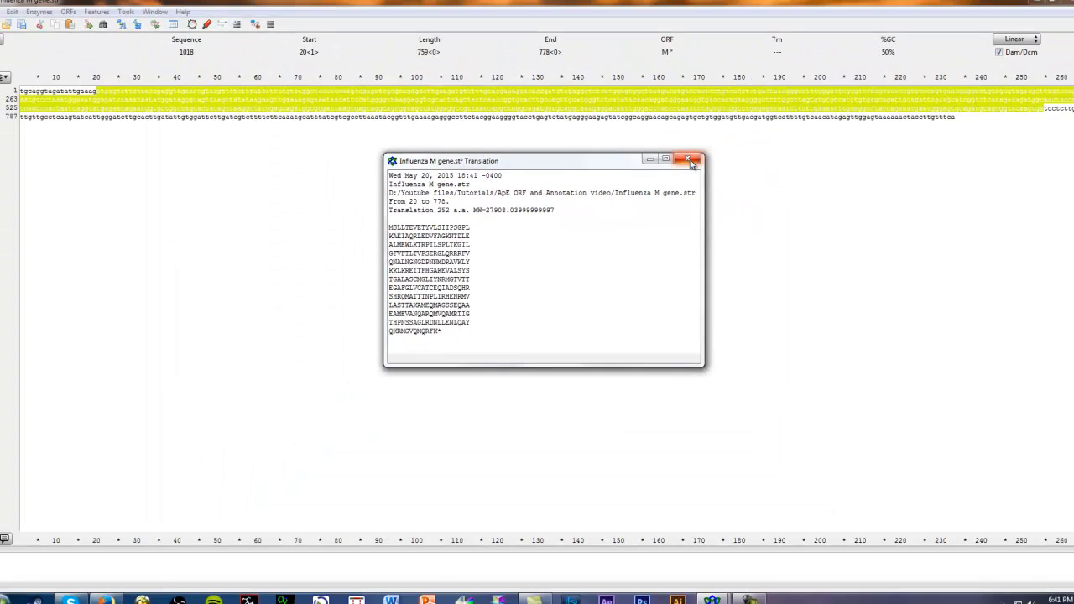
{"action": "left_click", "coordinate": [842, 99]}
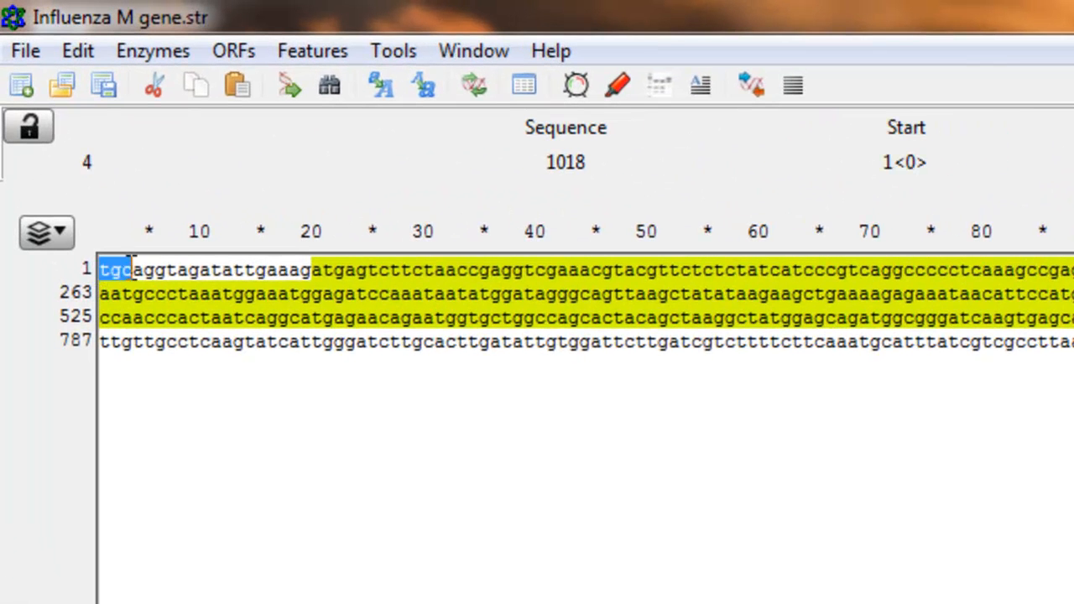
- Create a new feature named NCR from bases 1 to 19, ahead of the M1 ORF
{"action": "left_click_drag", "start_coordinate": [132, 268], "coordinate": [311, 269]}
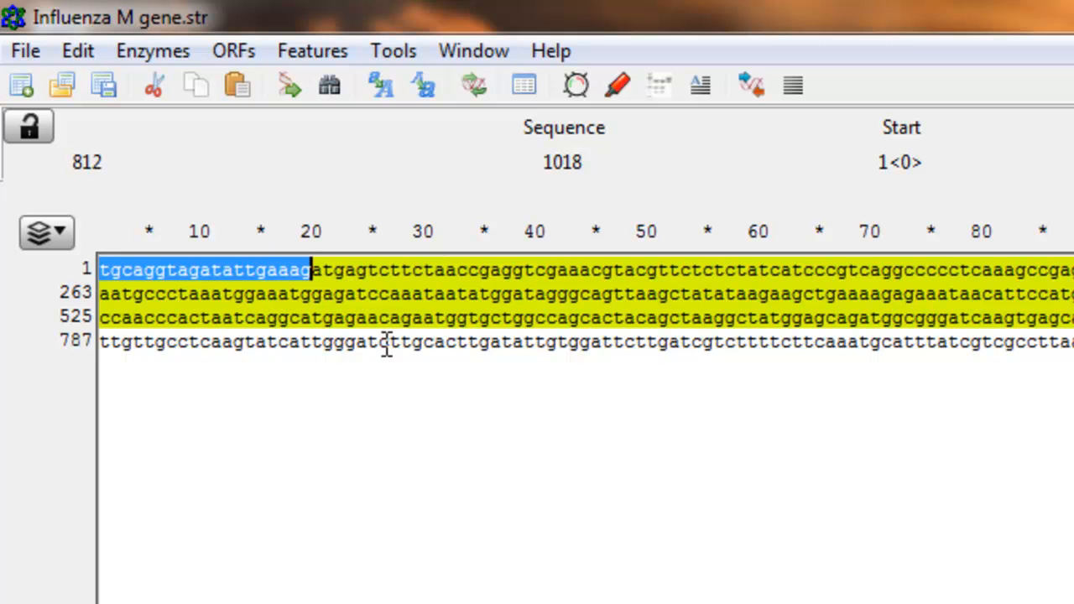
{"action": "left_click", "coordinate": [313, 52]}
{"action": "left_click", "coordinate": [317, 87]}
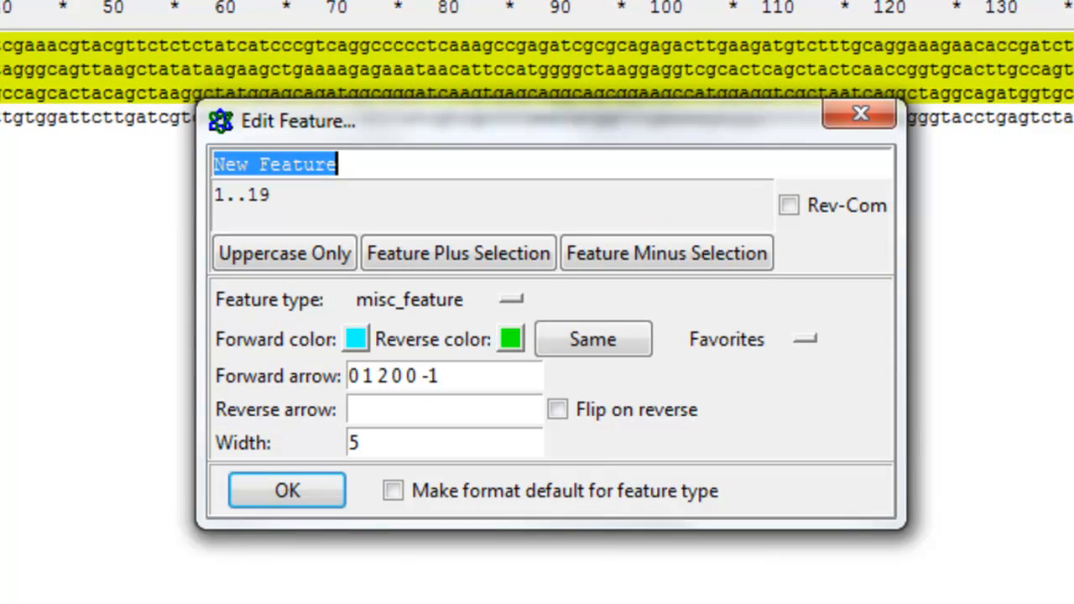
{"action": "type", "text": "NCR"}
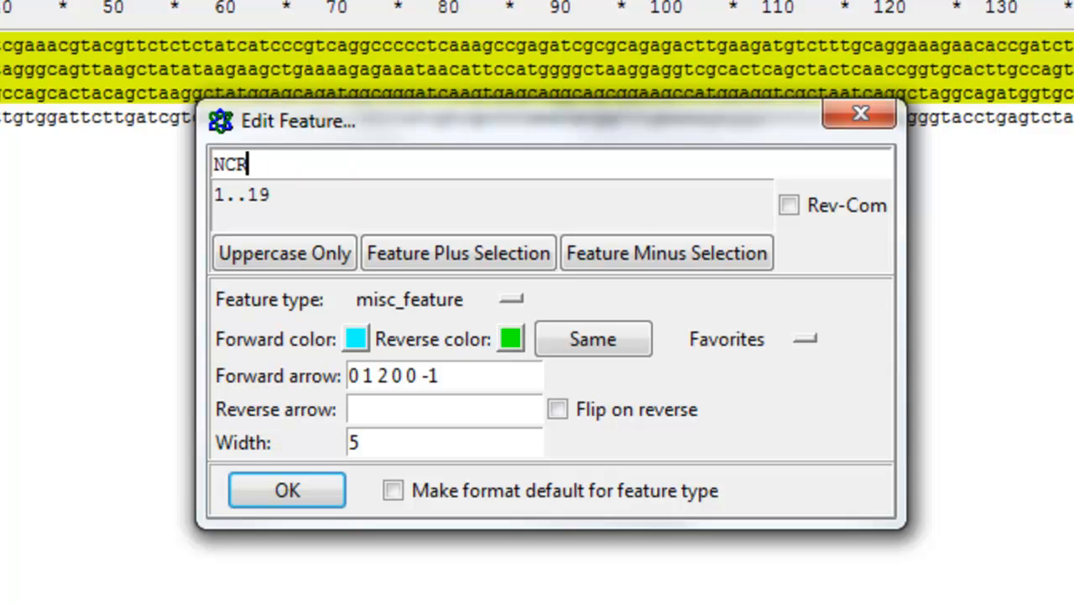
- Give the NCR feature a green forward color and save the feature
{"action": "left_click", "coordinate": [365, 340]}
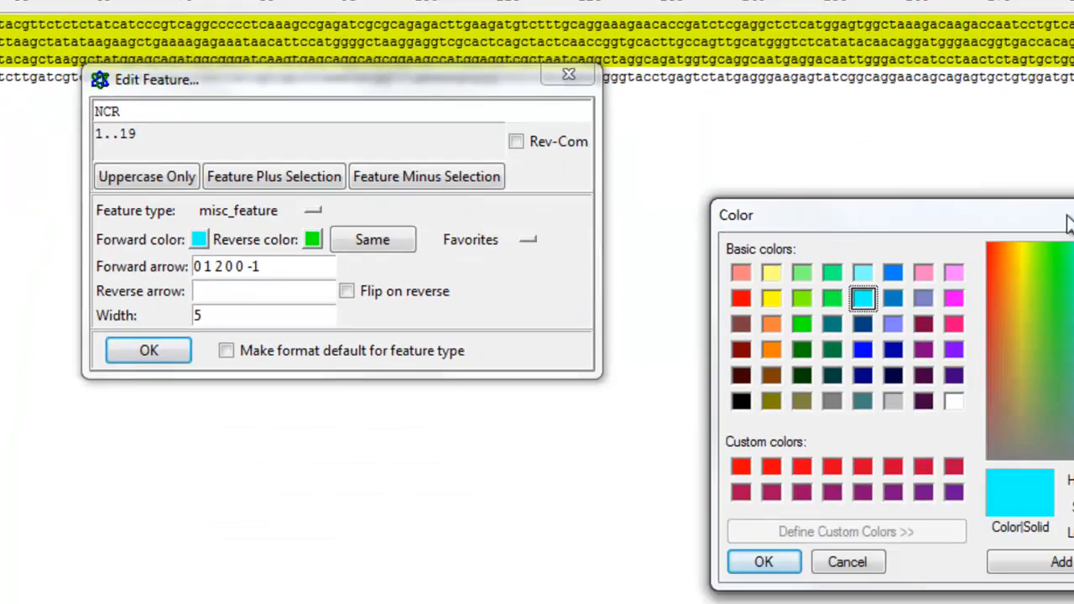
{"action": "left_click", "coordinate": [703, 246]}
{"action": "left_click", "coordinate": [687, 231]}
{"action": "left_click_drag", "start_coordinate": [685, 147], "coordinate": [582, 185]}
{"action": "left_click_drag", "start_coordinate": [578, 247], "coordinate": [586, 208]}
{"action": "left_click", "coordinate": [381, 432]}
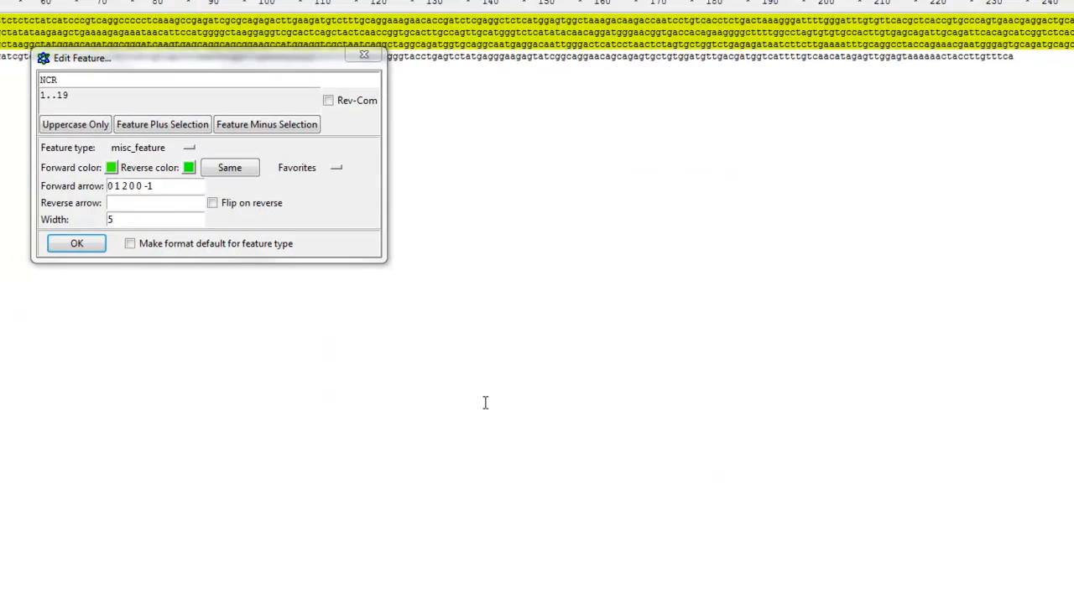
{"action": "left_click", "coordinate": [42, 242]}
{"action": "left_click", "coordinate": [295, 252]}
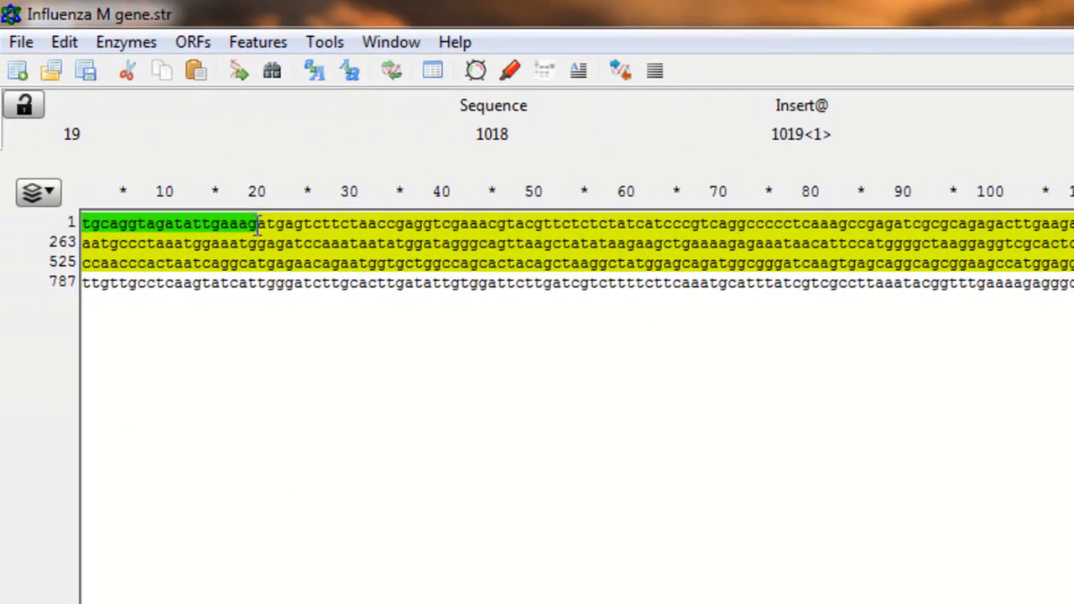
- Open the list of editable features and check the NCR and M1 ORF entries
{"action": "left_click_drag", "start_coordinate": [258, 224], "coordinate": [79, 223]}
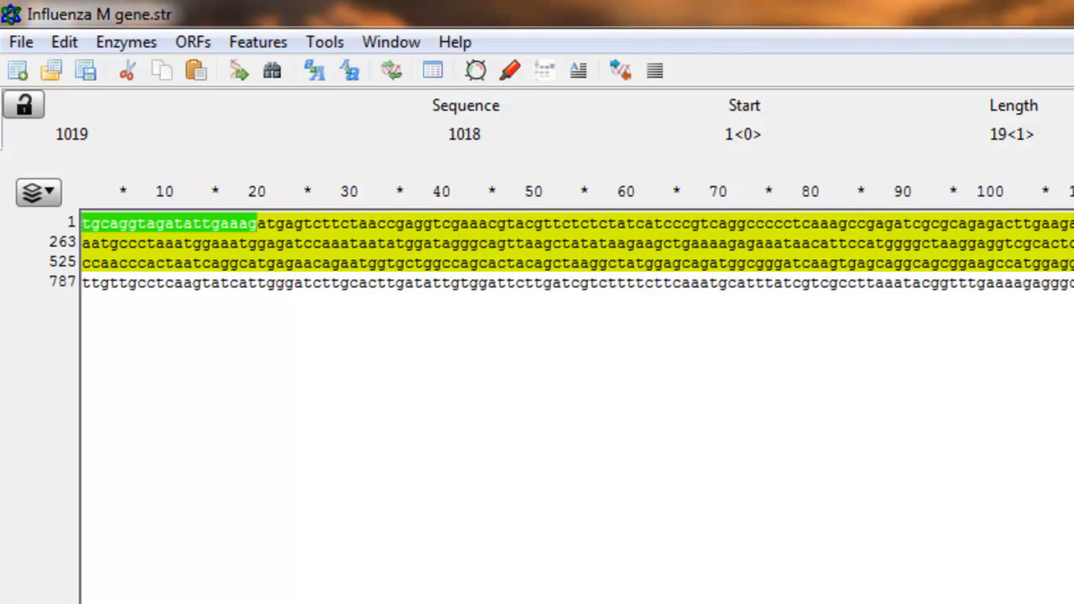
{"action": "left_click", "coordinate": [367, 261]}
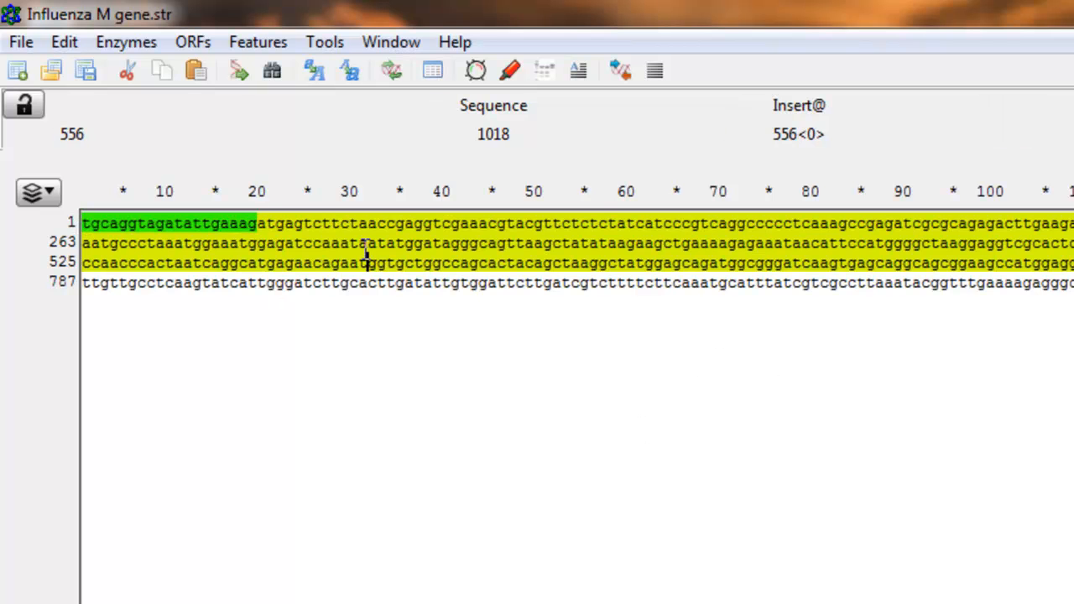
{"action": "left_click", "coordinate": [258, 42]}
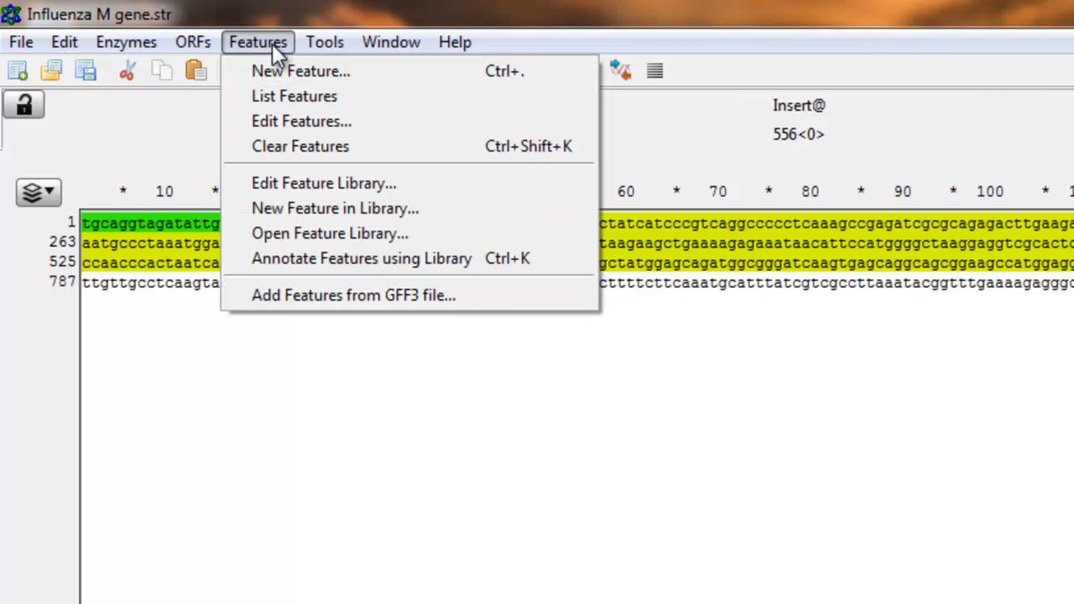
{"action": "left_click", "coordinate": [329, 122]}
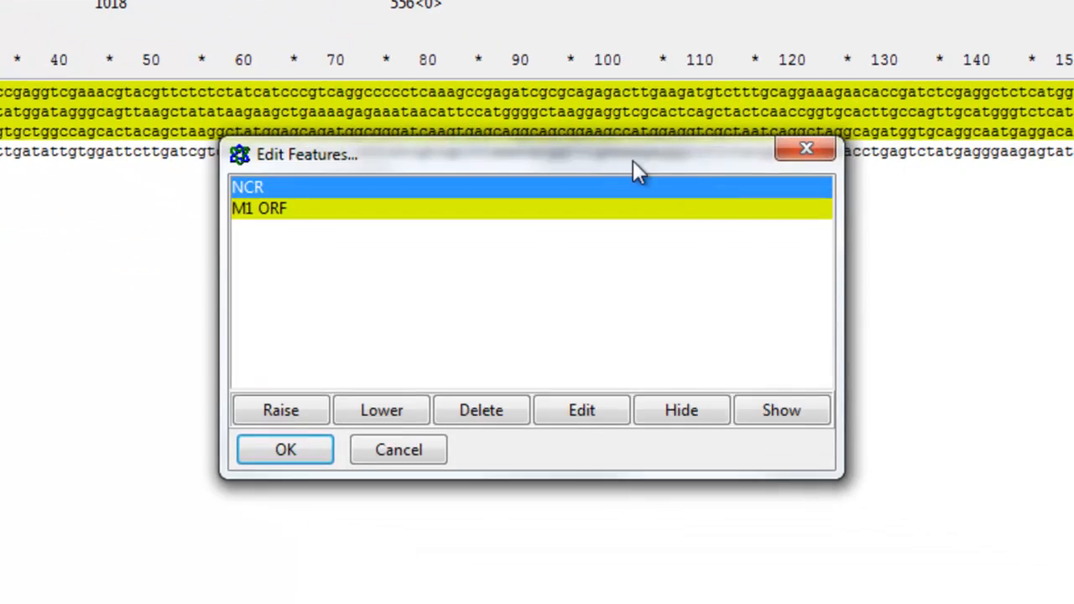
{"action": "left_click_drag", "start_coordinate": [840, 228], "coordinate": [927, 291]}
{"action": "left_click", "coordinate": [909, 355]}
{"action": "left_click", "coordinate": [649, 255]}
{"action": "left_click", "coordinate": [652, 273]}
{"action": "left_click", "coordinate": [649, 258]}
{"action": "left_click", "coordinate": [645, 274]}
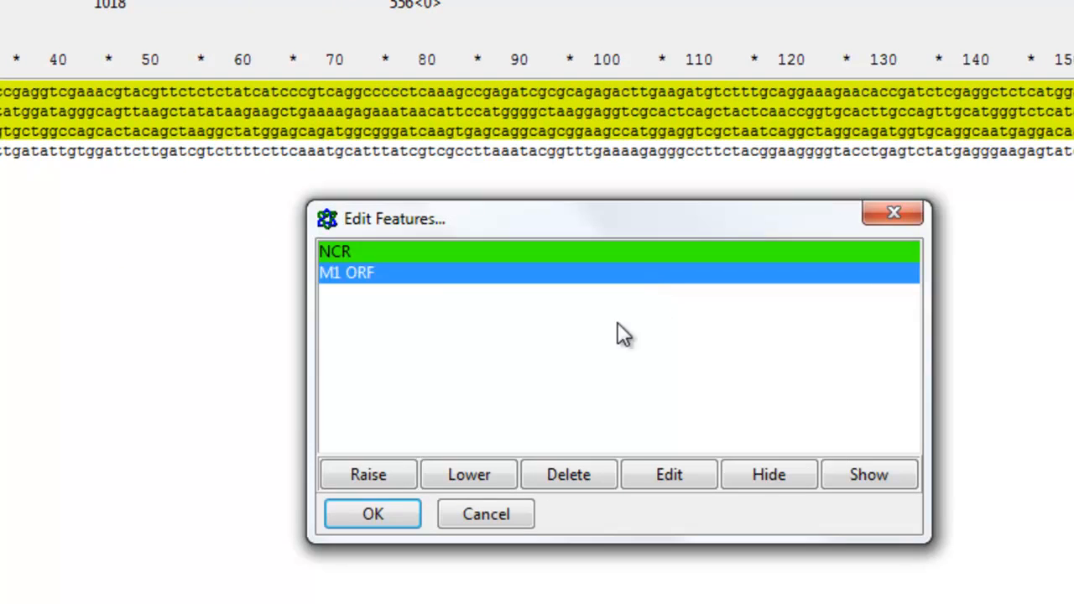
- Edit the NCR feature to give it an orange forward color and save the feature changes
{"action": "left_click", "coordinate": [350, 251]}
{"action": "left_click", "coordinate": [674, 480]}
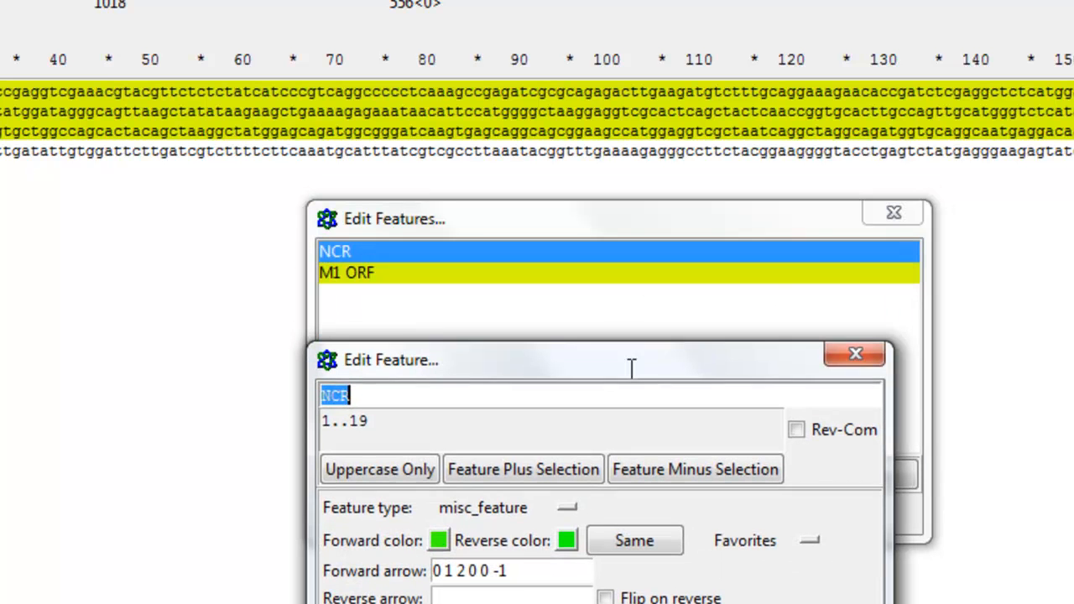
{"action": "left_click", "coordinate": [440, 540]}
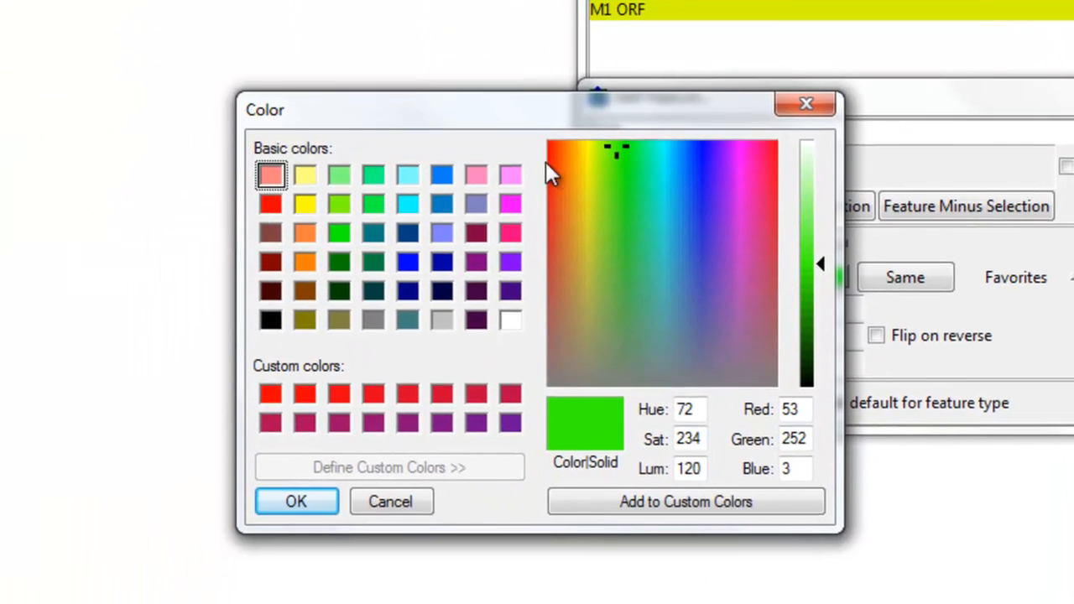
{"action": "left_click_drag", "start_coordinate": [376, 325], "coordinate": [405, 342]}
{"action": "left_click", "coordinate": [283, 507]}
{"action": "left_click_drag", "start_coordinate": [933, 96], "coordinate": [1036, 76]}
{"action": "left_click", "coordinate": [755, 382]}
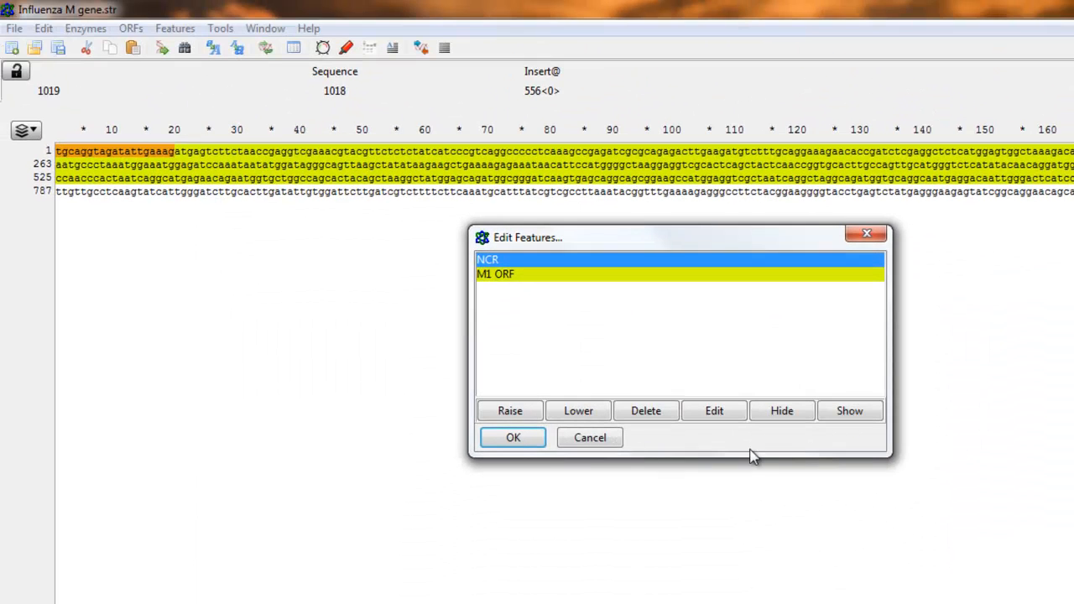
{"action": "left_click", "coordinate": [514, 438]}
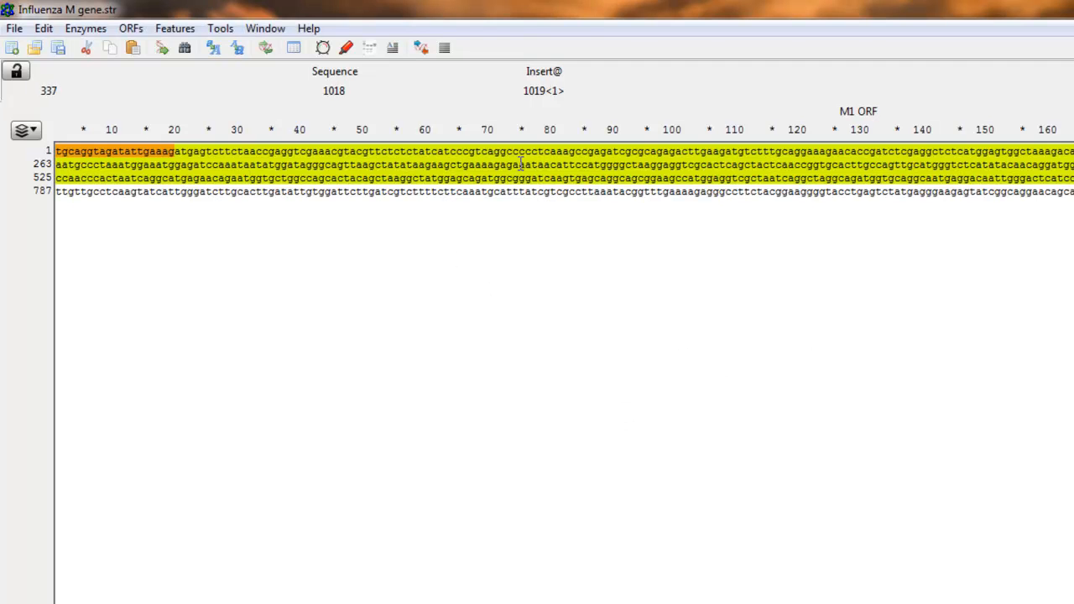
- List the sequence's features, review each one's name, type and location, and close the report
{"action": "left_click", "coordinate": [179, 30]}
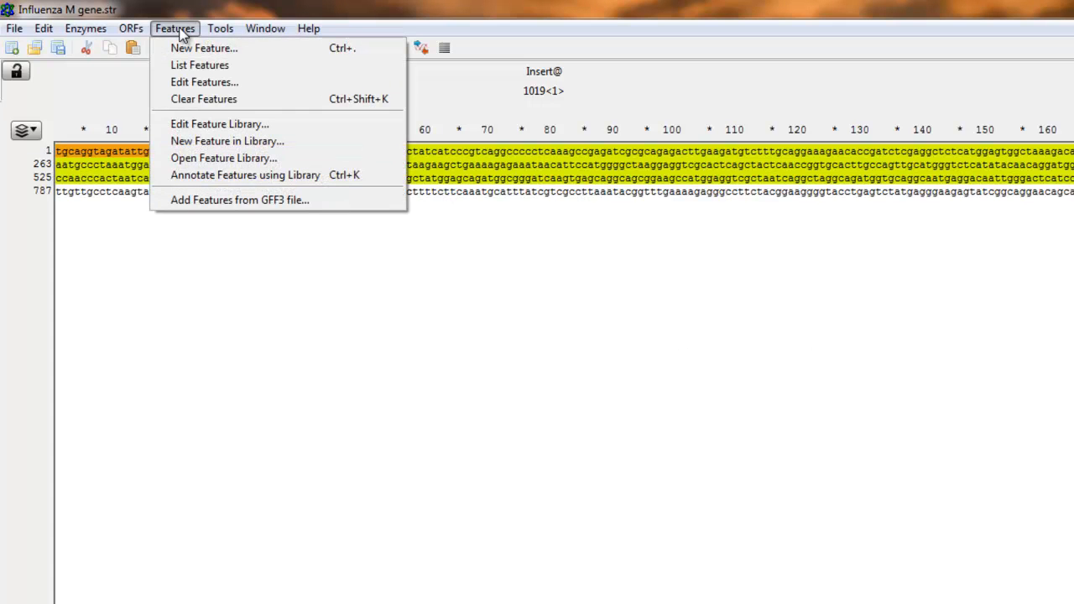
{"action": "left_click", "coordinate": [202, 65]}
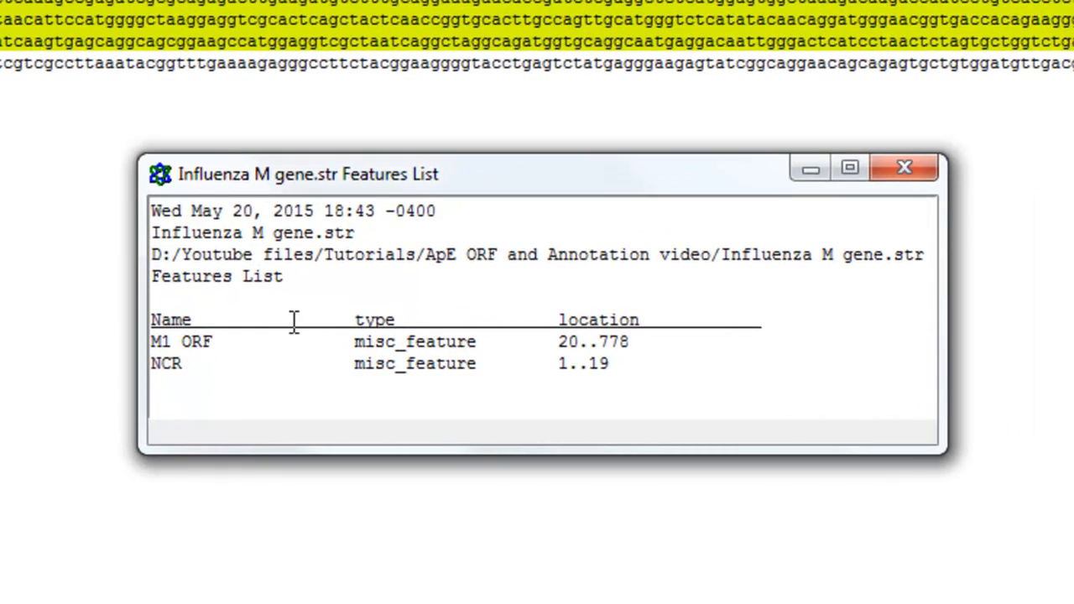
{"action": "left_click", "coordinate": [773, 362]}
{"action": "left_click", "coordinate": [928, 171]}
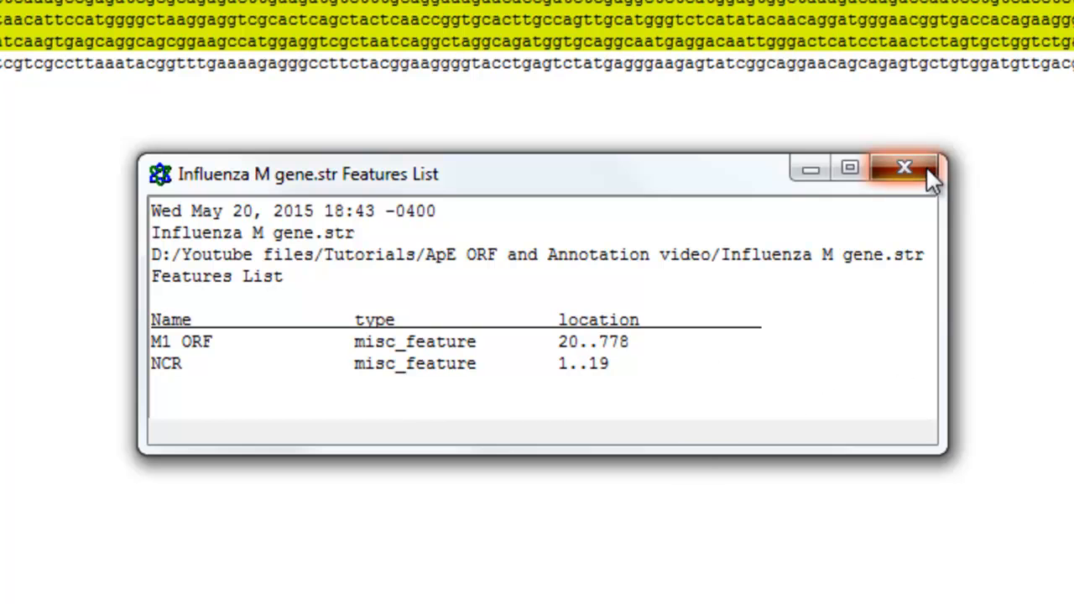